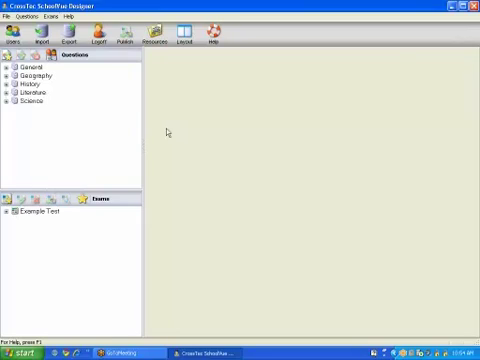
key("ctrl+n")
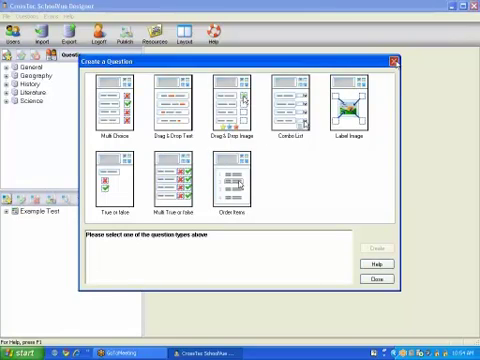
left_click(393, 62)
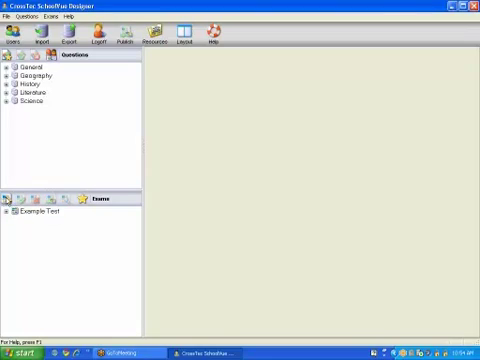
left_click(40, 211)
double_click(40, 211)
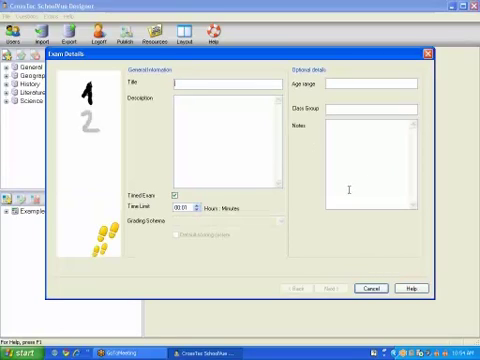
left_click(372, 289)
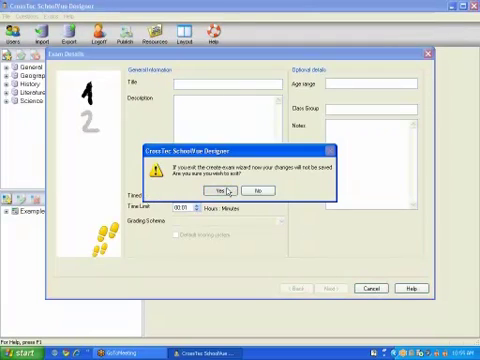
left_click(222, 191)
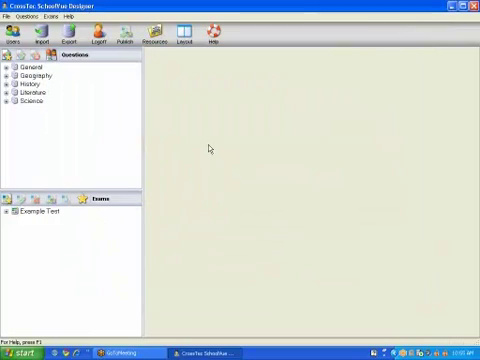